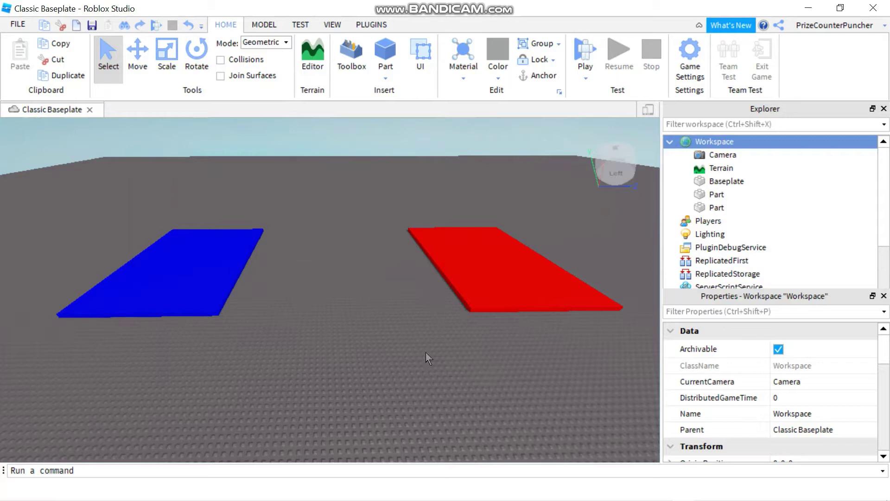
Insert a SpawnLocation into Workspace at the baseplate centre and select it in Explorer
mouse_move(725, 144)
left_click(744, 141)
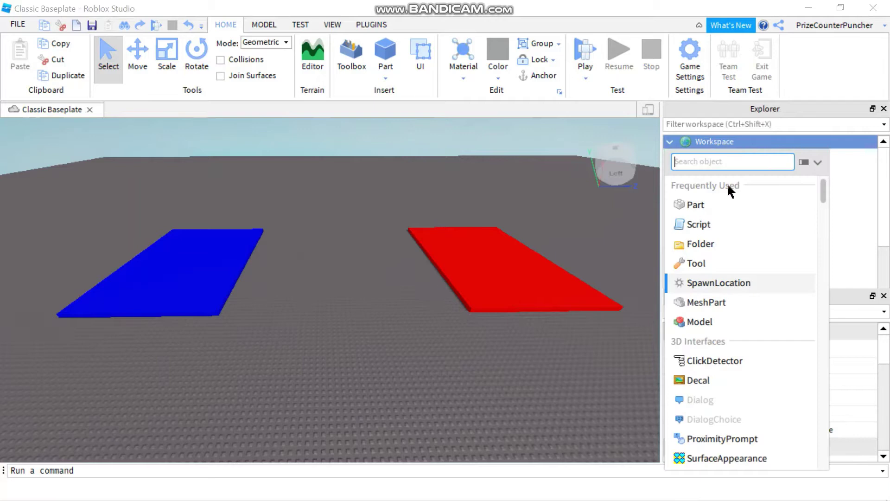
left_click(727, 284)
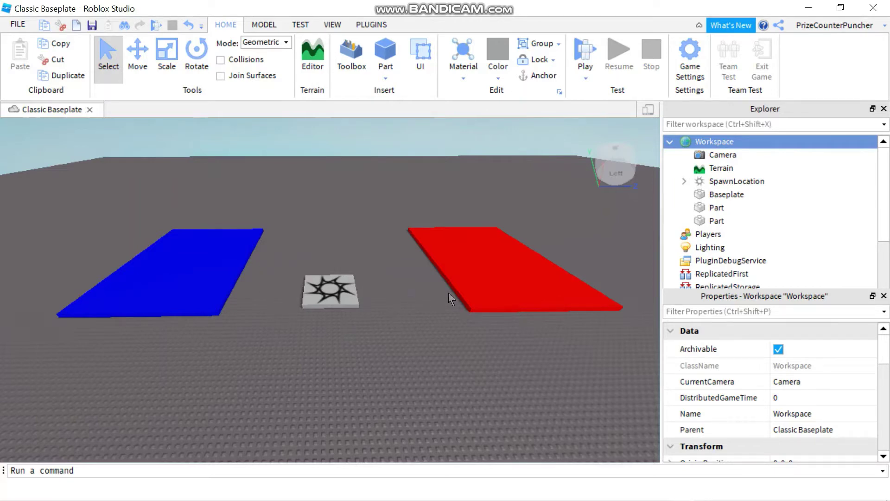
left_click(742, 181)
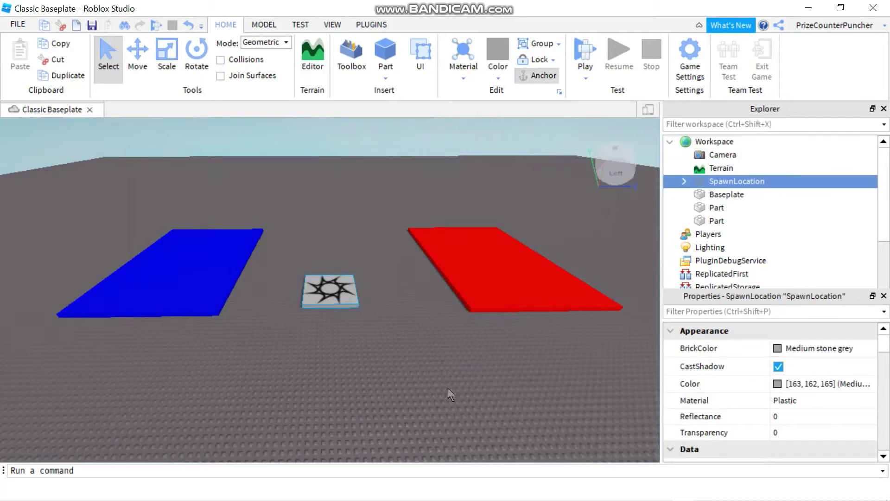
left_click(589, 49)
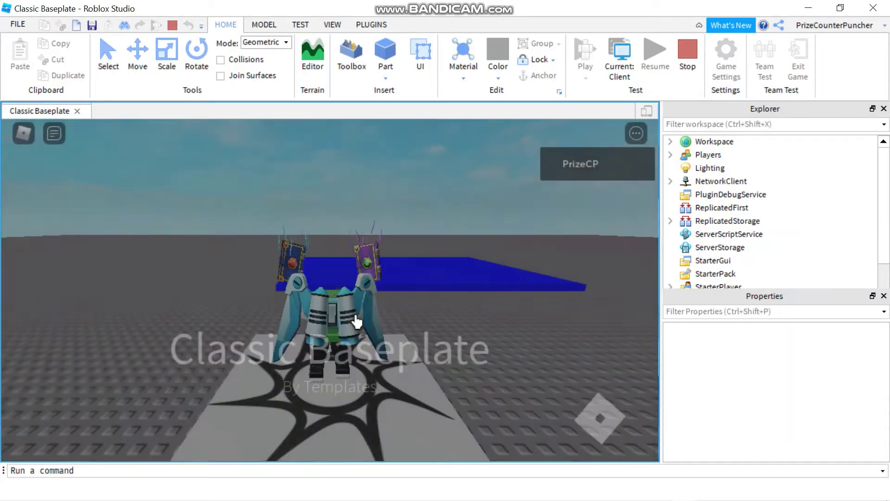
key("Left")
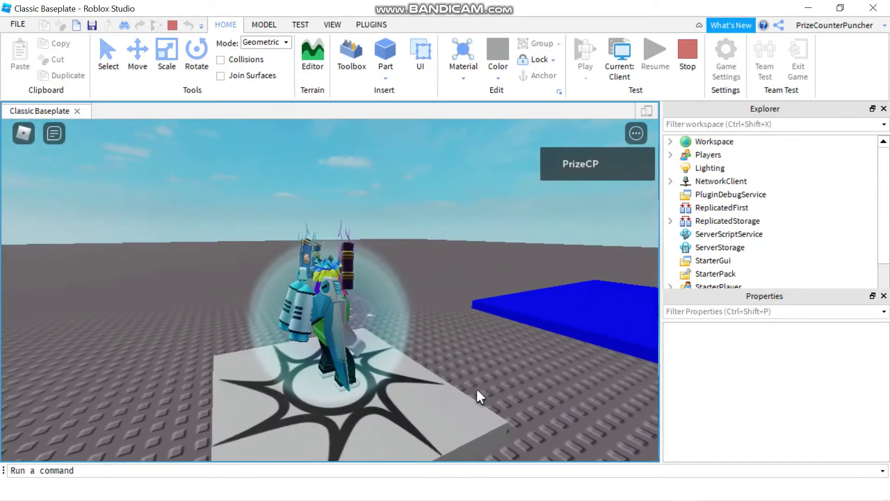
left_click(688, 58)
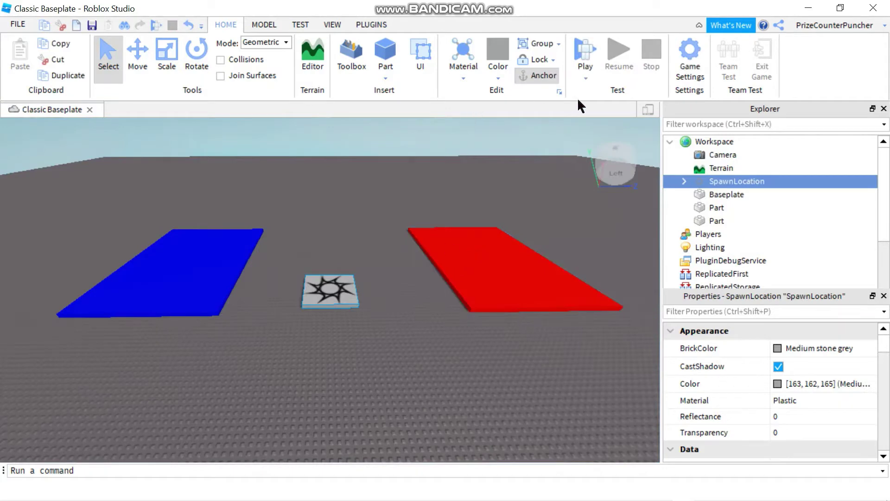
Add another SpawnLocation to Workspace, overlapping the first pad at the centre
left_click(716, 143)
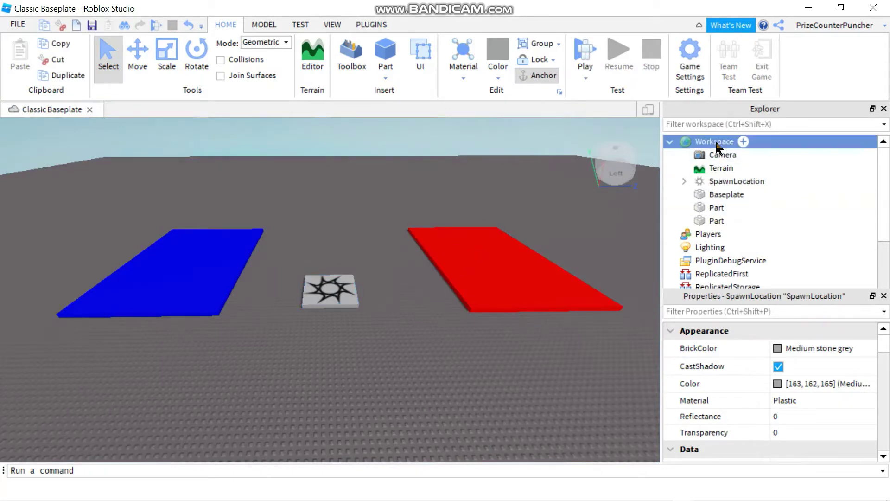
left_click(743, 141)
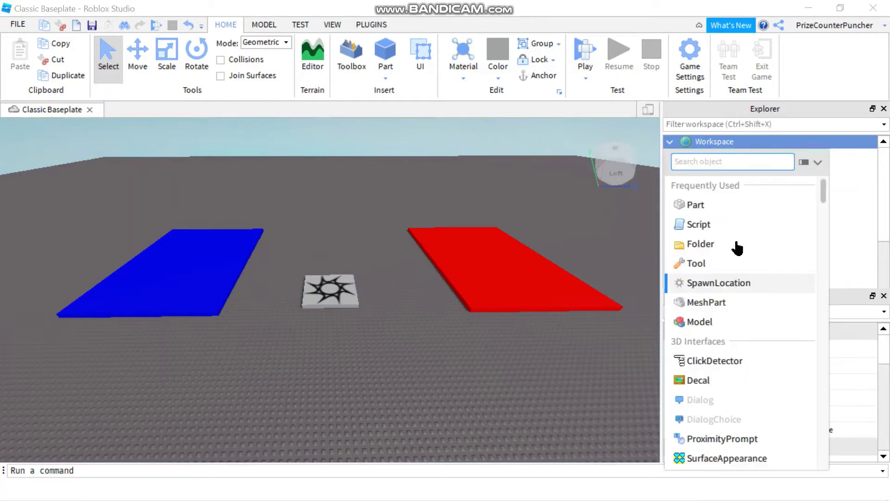
left_click(736, 282)
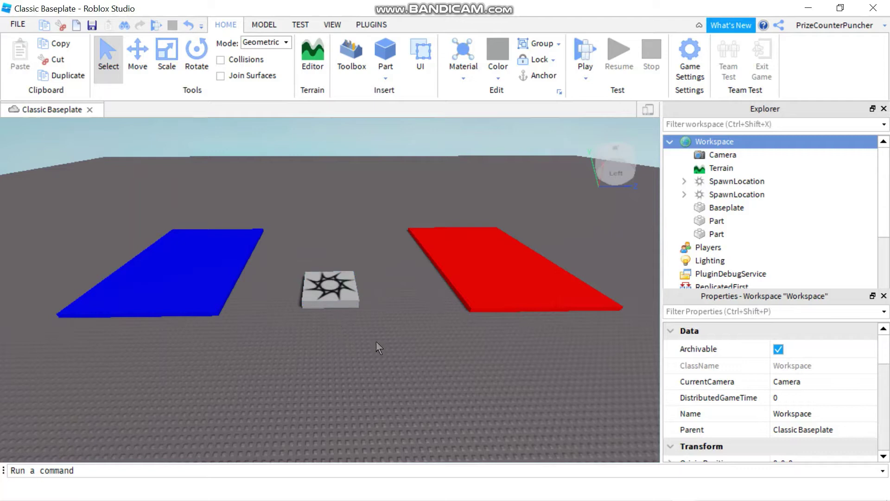
Drag the second SpawnLocation along its X and Z axes onto the red platform
left_click(718, 195)
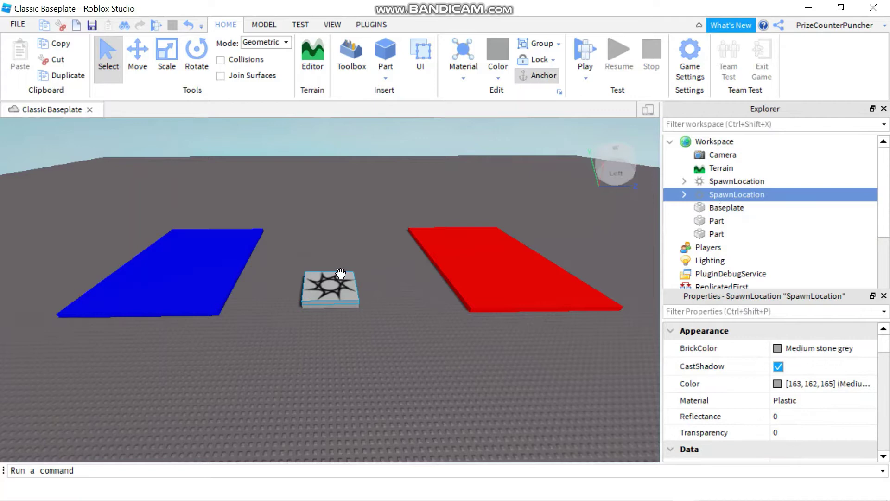
left_click(139, 55)
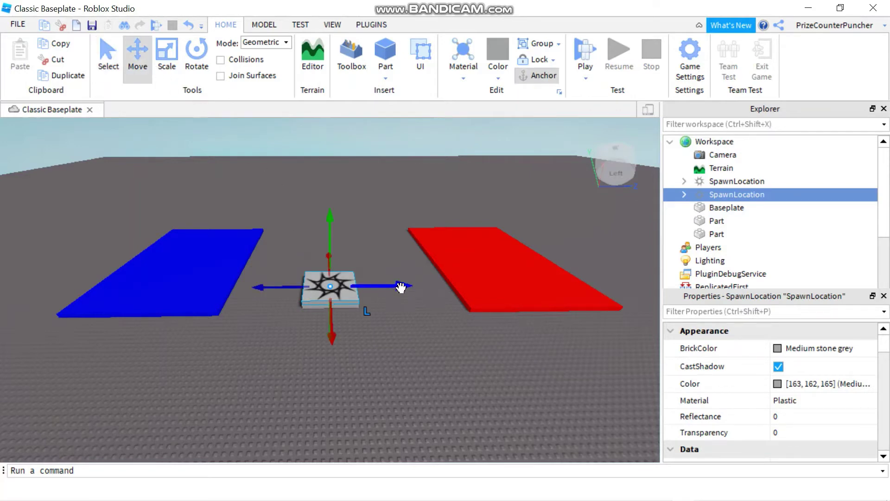
left_click_drag(402, 286, 585, 286)
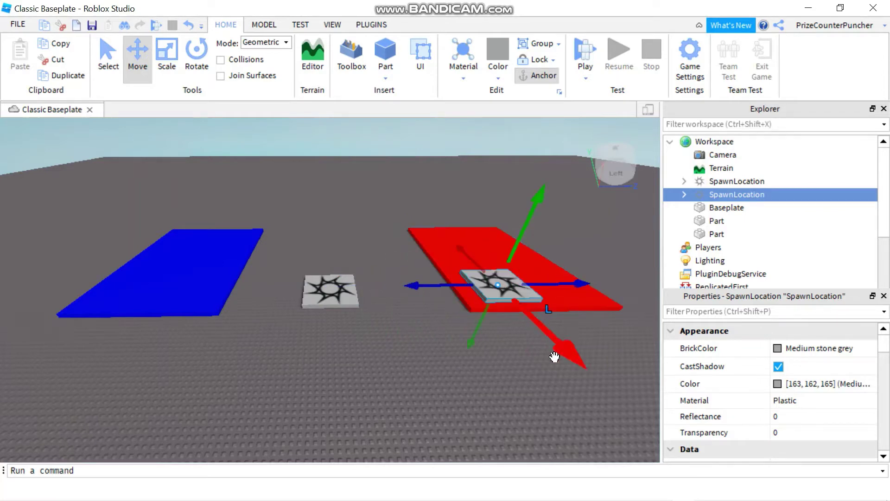
left_click_drag(566, 354, 542, 318)
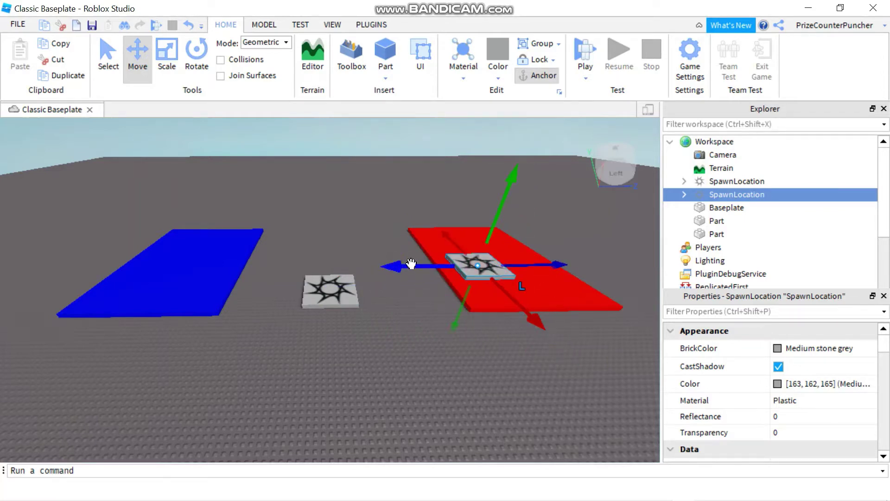
left_click_drag(411, 262, 407, 263)
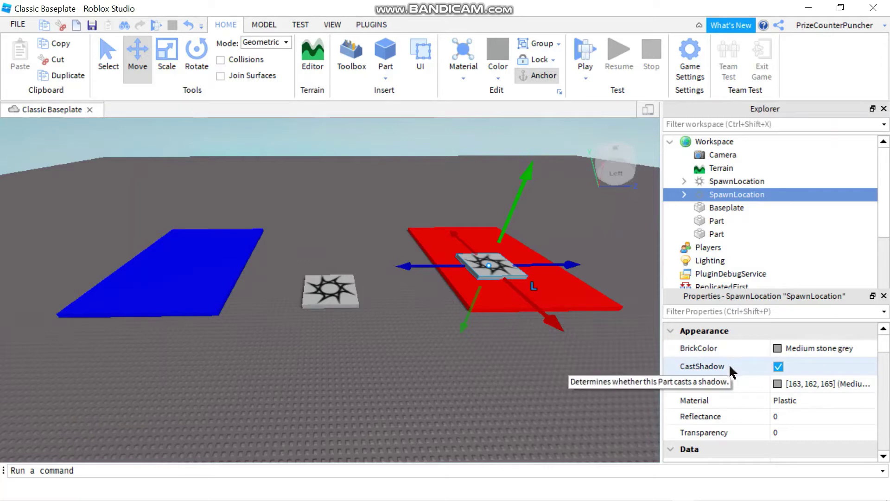
Set the red-platform SpawnLocation's Transparency to 1 and deselect it
scroll(730, 369, "down", 3)
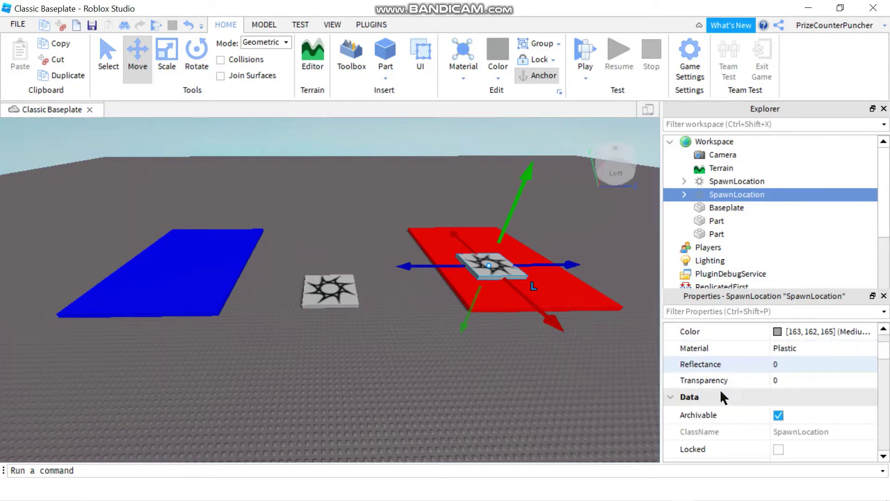
left_click(716, 379)
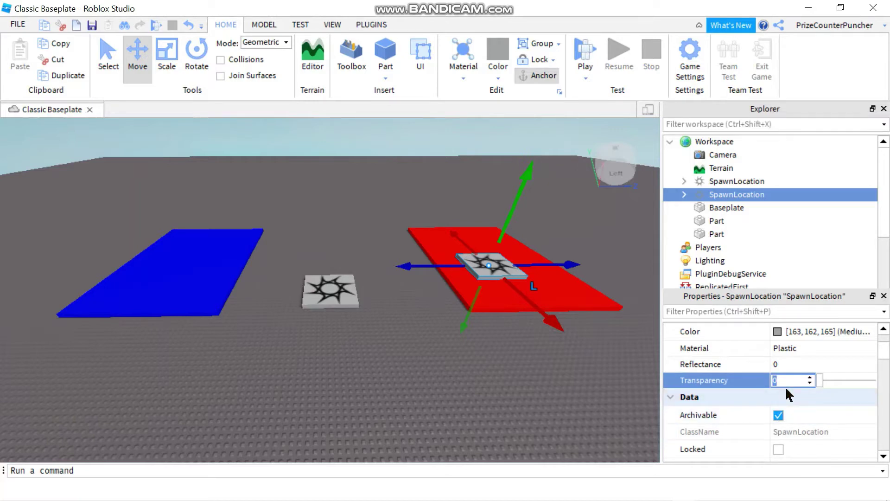
type("1")
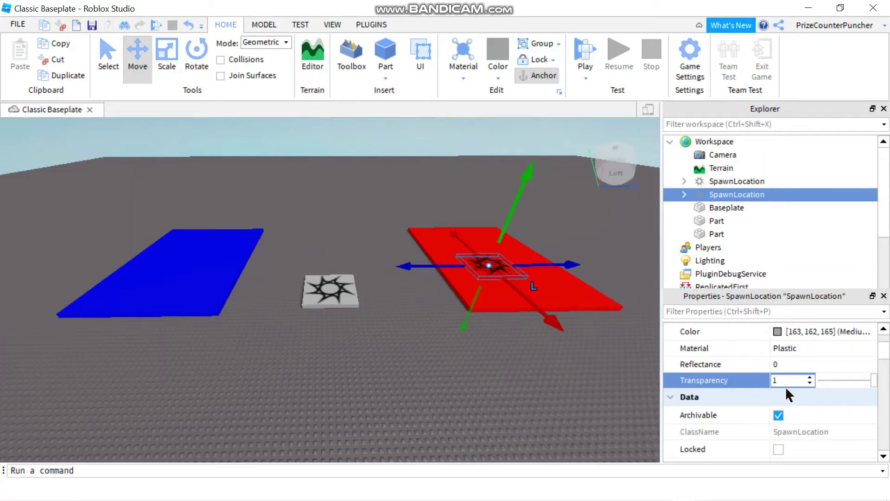
key("Return")
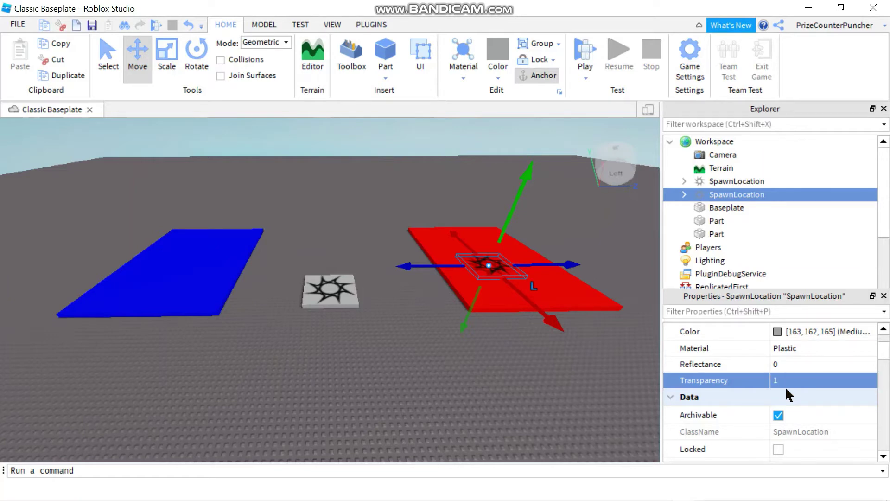
left_click(534, 390)
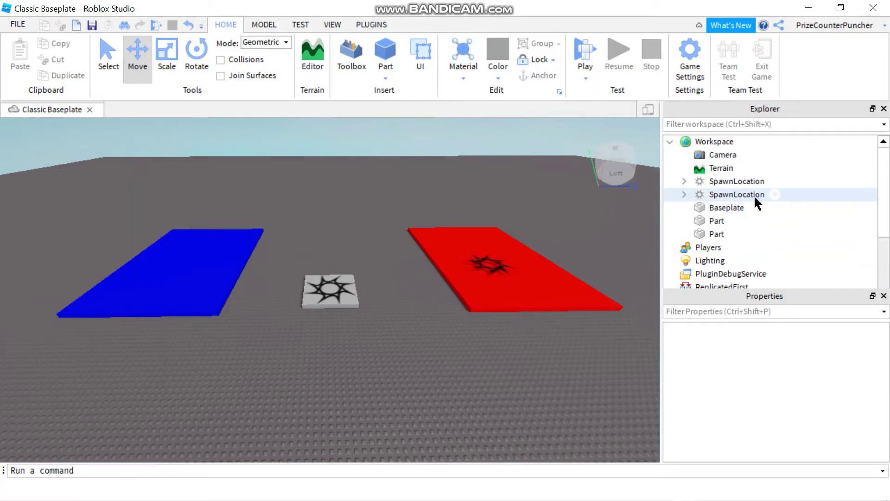
Delete the Decal child of the red-platform SpawnLocation
left_click(741, 194)
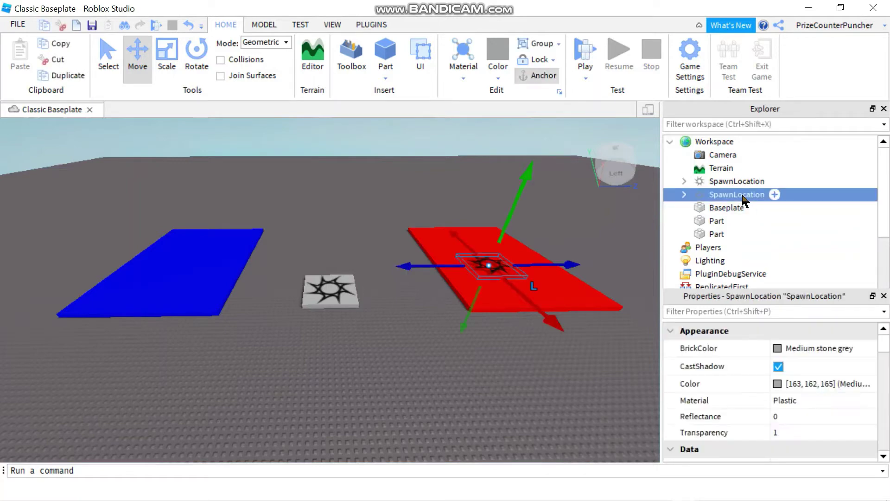
left_click(685, 195)
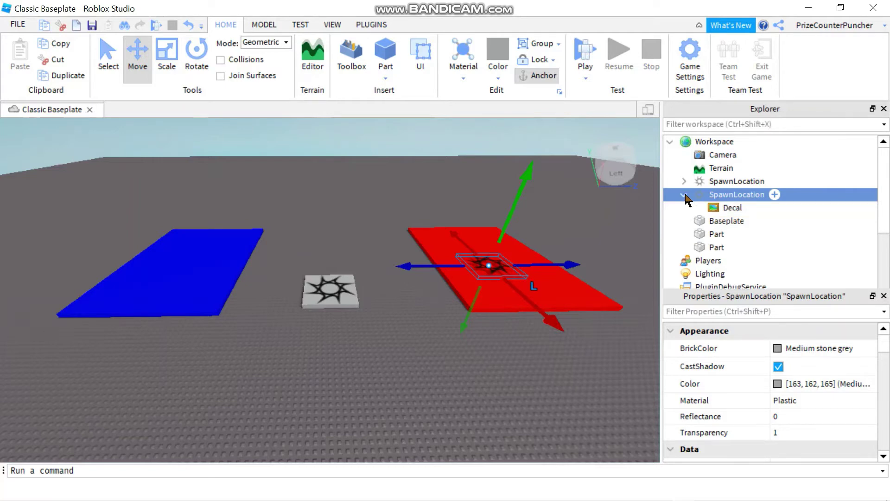
left_click(733, 209)
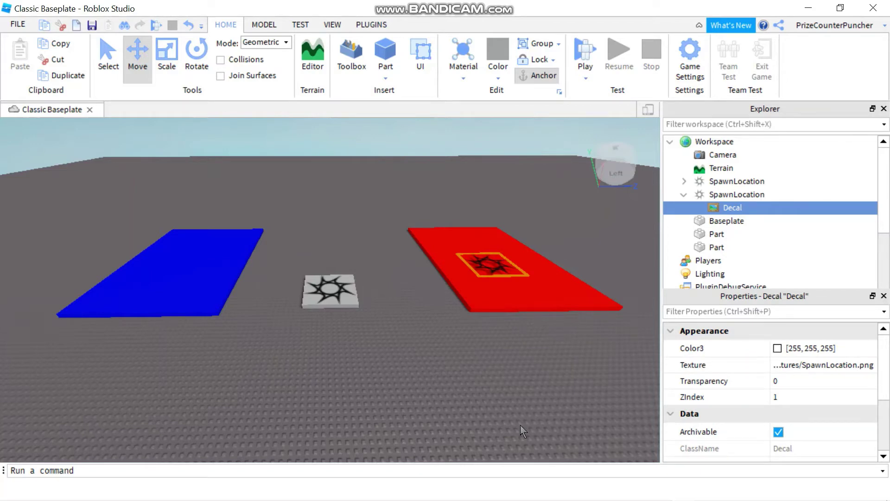
key("Delete")
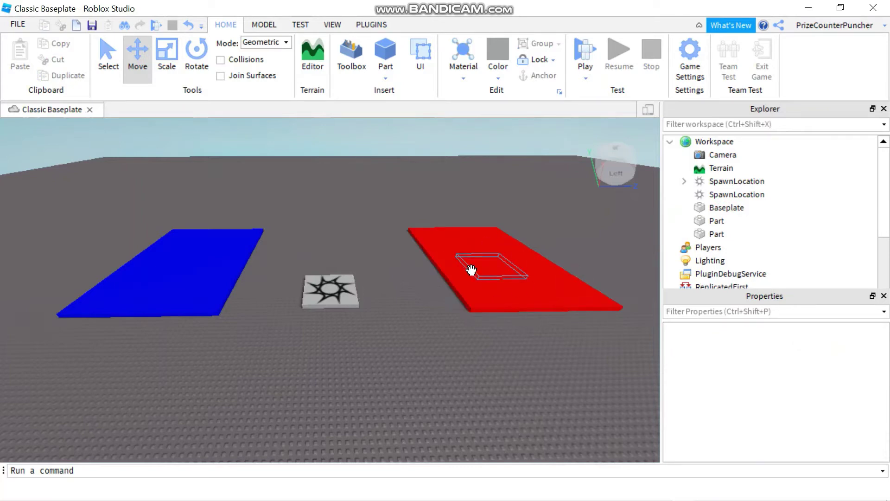
Uncheck CanCollide under Collision for the red-platform SpawnLocation, then deselect it
left_click(734, 195)
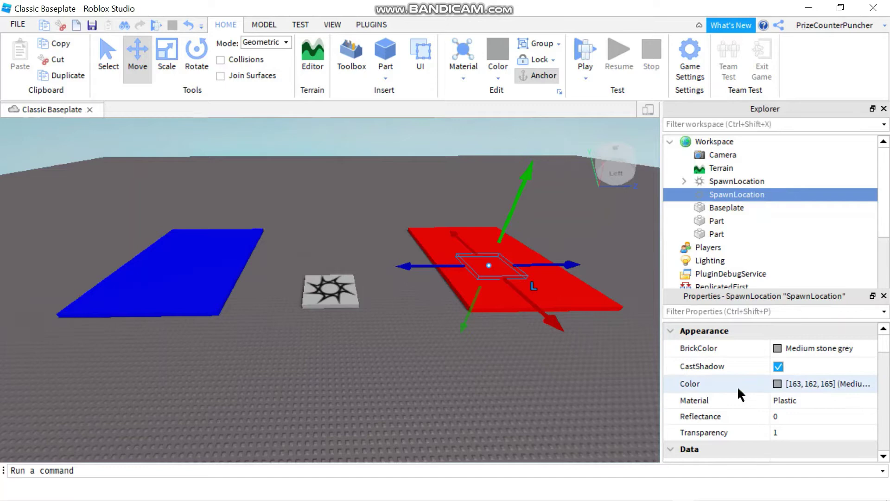
scroll(737, 387, "down", 2)
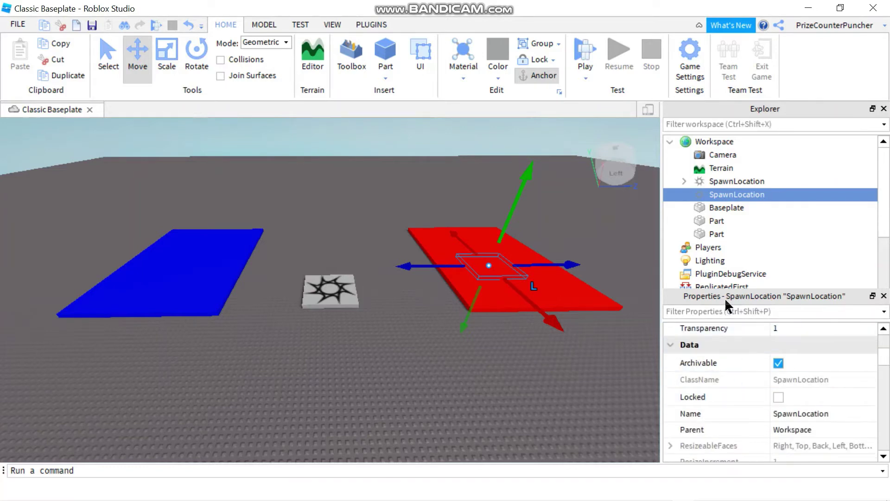
scroll(721, 371, "down", 1)
scroll(721, 371, "down", 3)
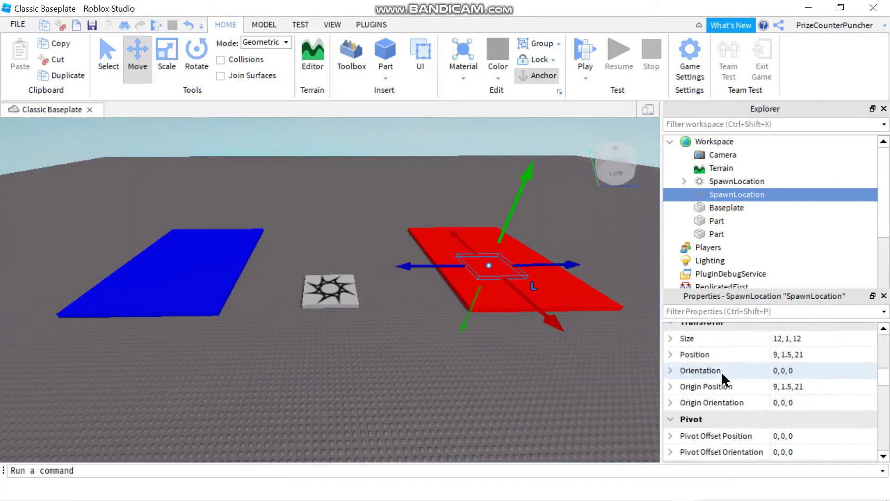
scroll(721, 371, "down", 1)
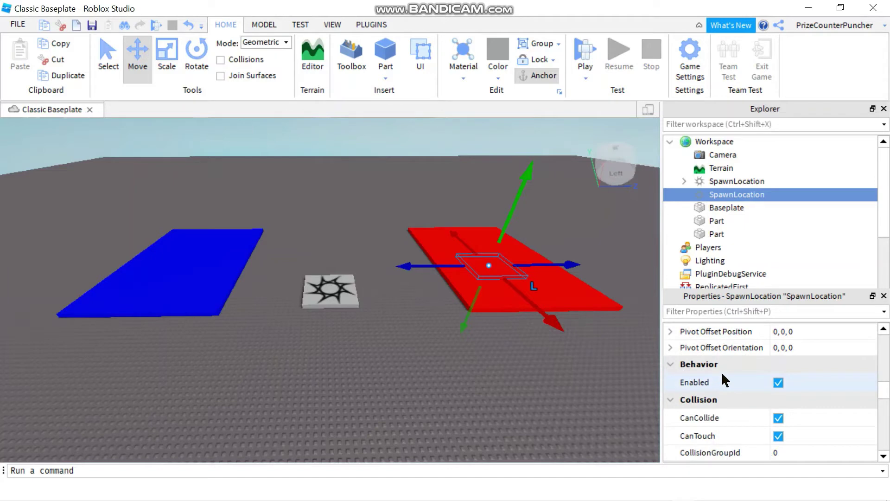
left_click(779, 418)
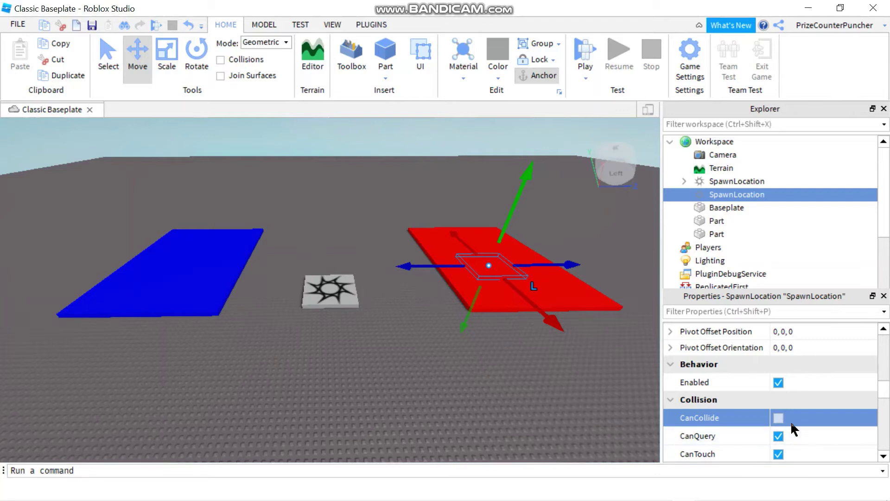
left_click(564, 404)
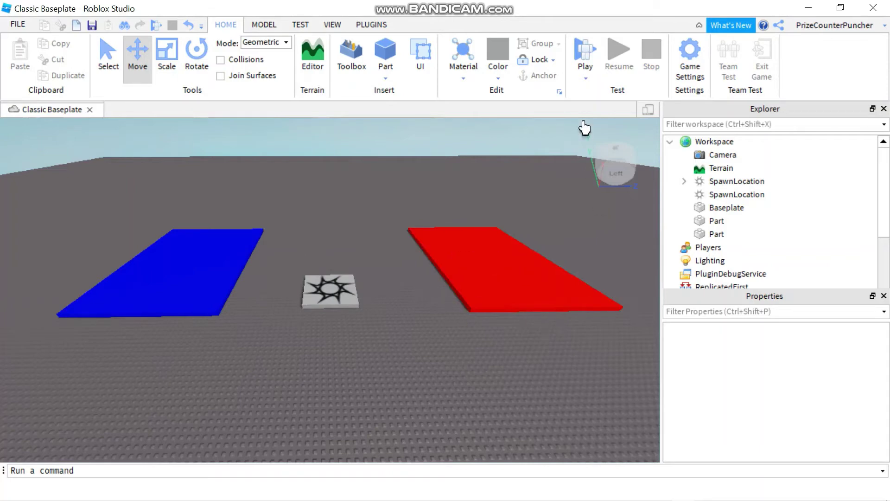
Playtest the game, orbiting the camera around the avatar, then run the playtest again
left_click(584, 54)
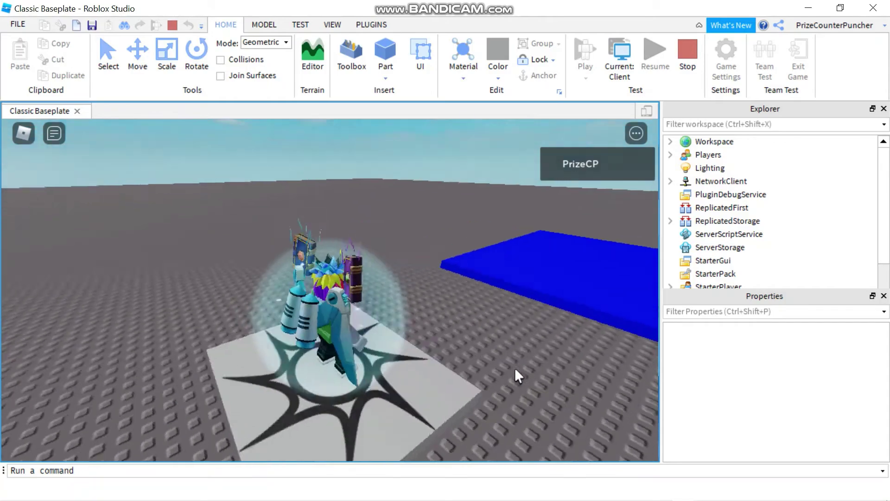
right_click_drag(515, 367, 514, 367)
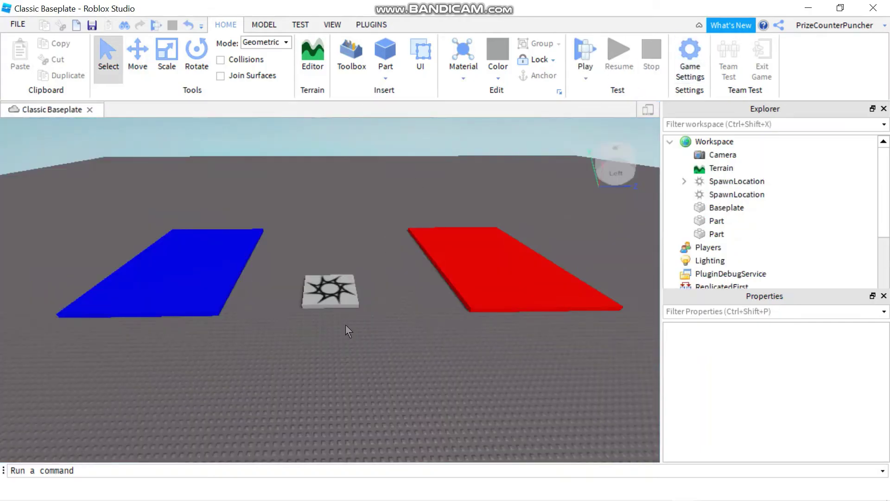
left_click(584, 52)
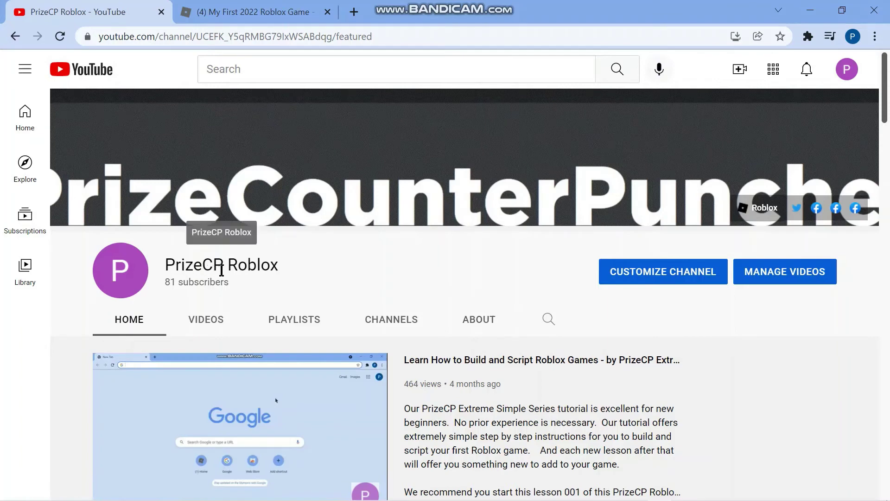
Show the YouTube channel's Playlists and scroll down to the Extreme Simple Series playlist
left_click(290, 327)
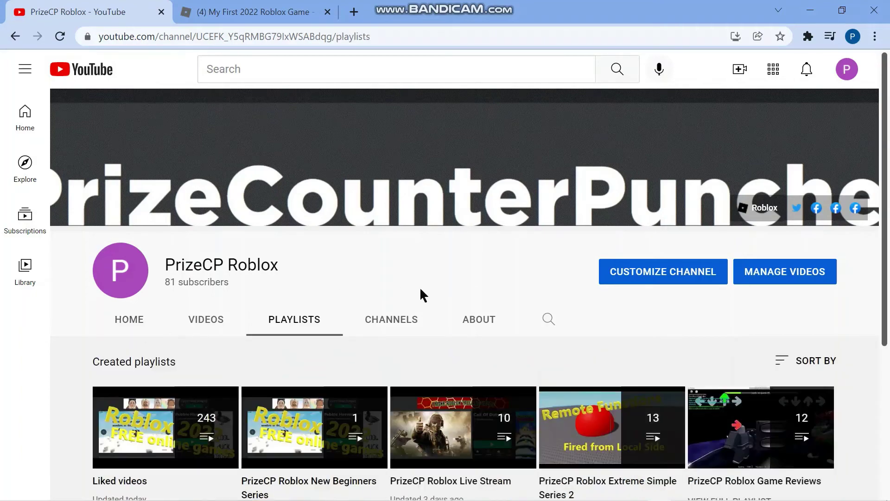
scroll(419, 287, "down", 1)
scroll(420, 287, "down", 3)
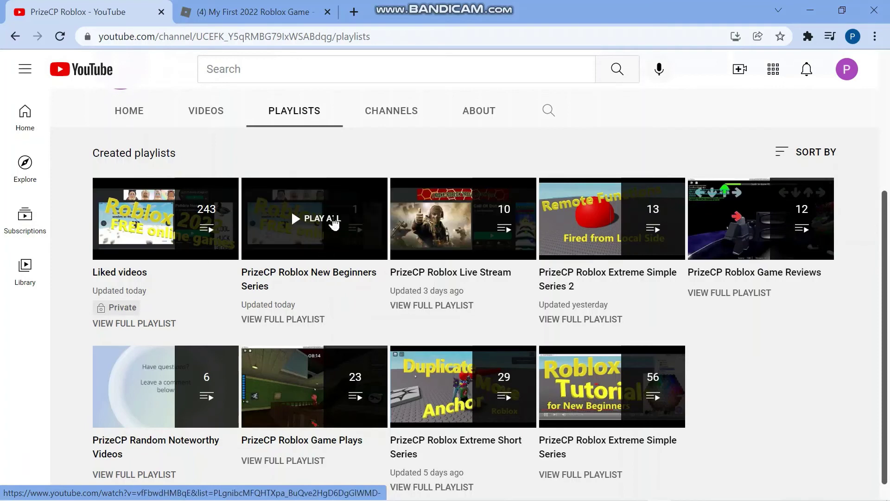
scroll(742, 399, "down", 1)
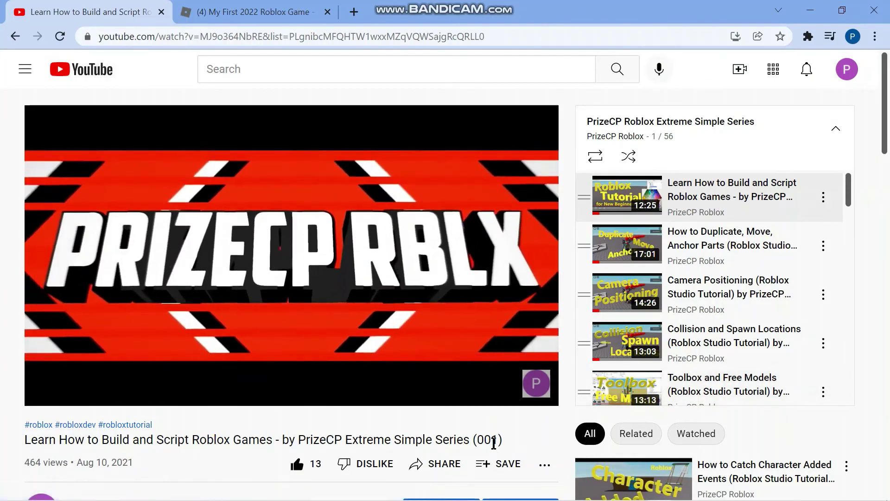
left_click_drag(497, 438, 478, 439)
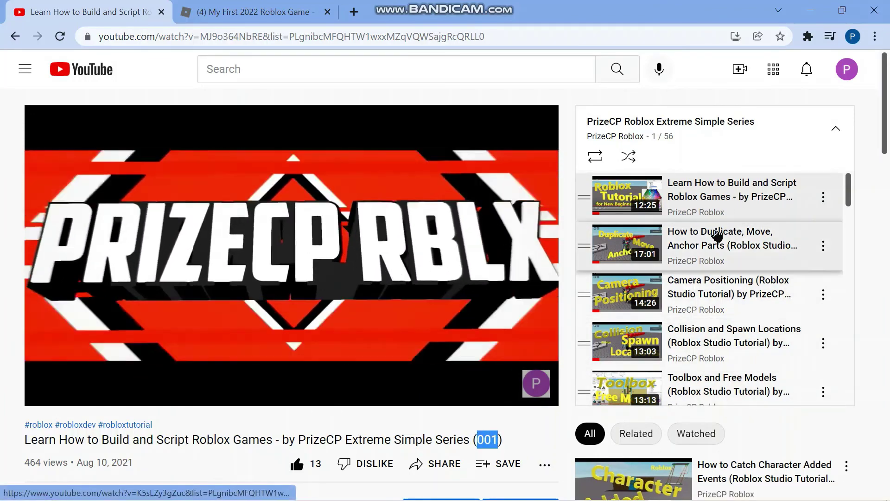